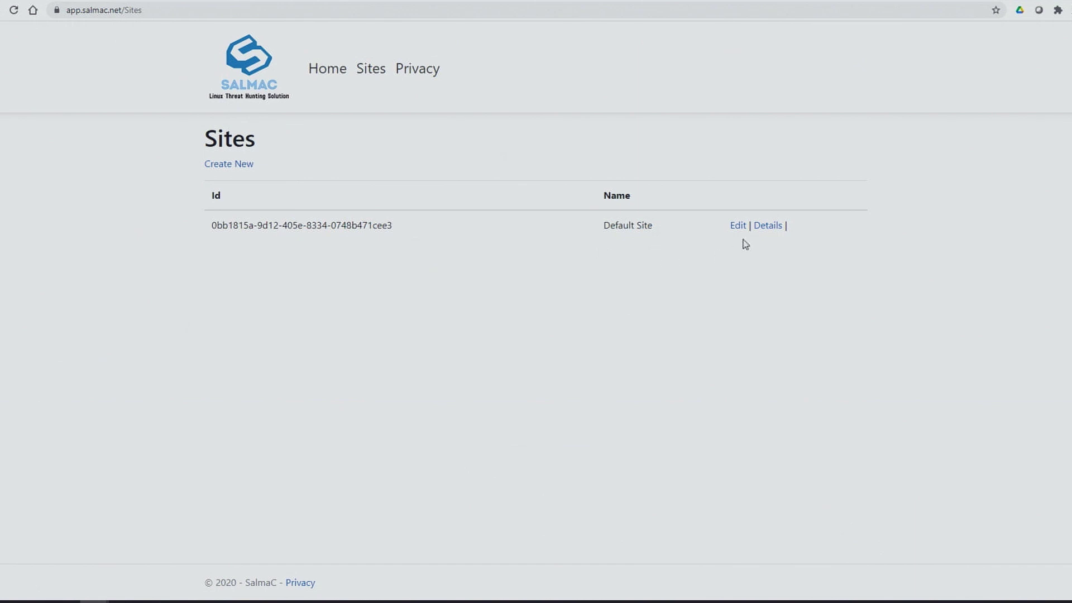
- Open Default Site's details and go to the instance2 machine page
click(767, 226)
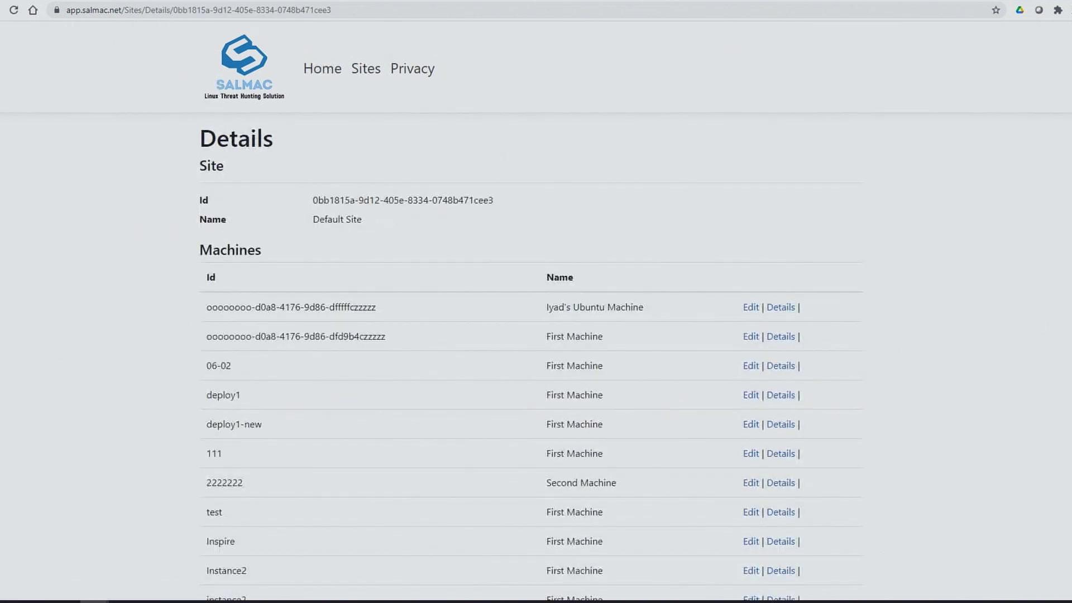
scroll(536, 335, down, 3)
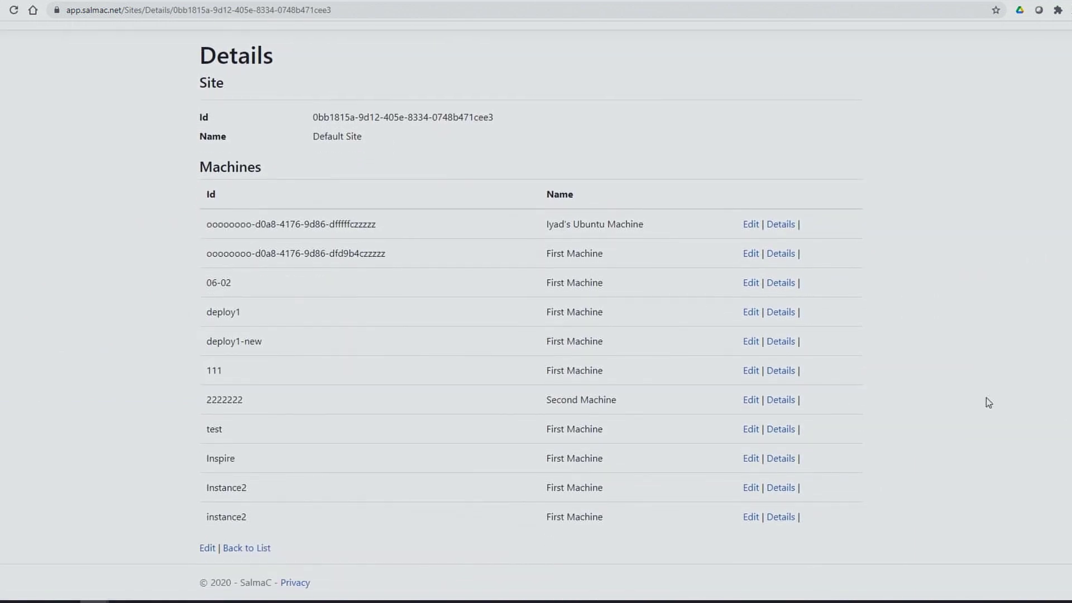
click(785, 516)
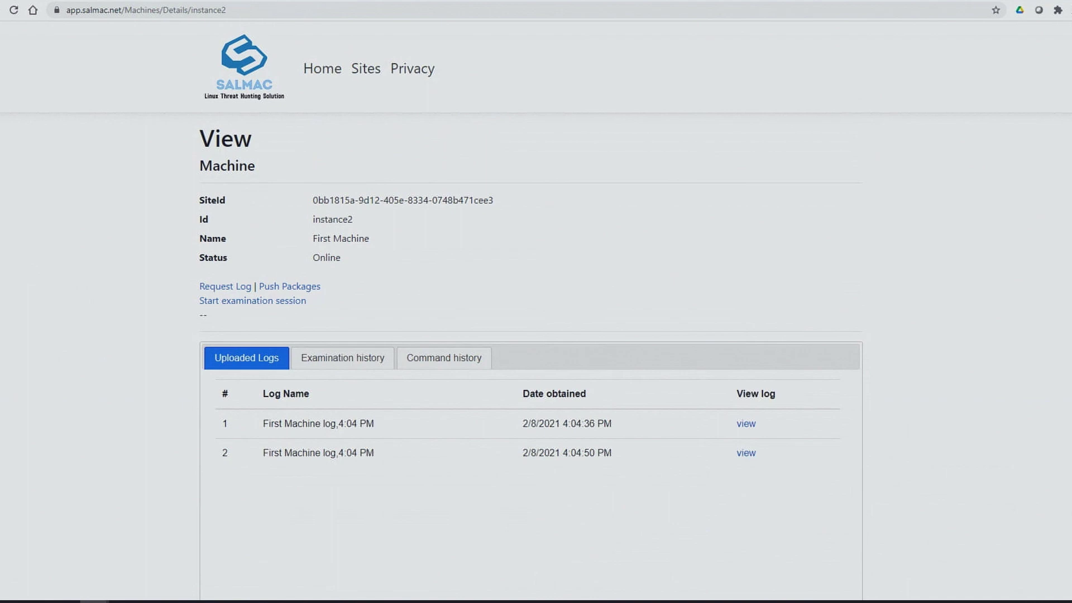
mouse_move(0, 73)
mouse_down()
mouse_move(354, 118)
mouse_move(675, 98)
mouse_up()
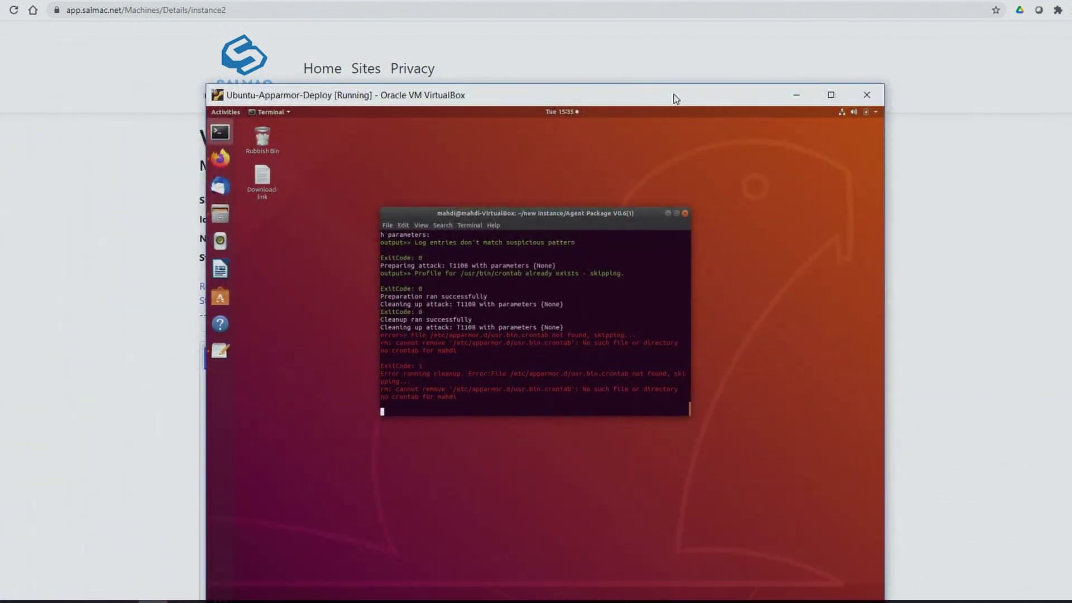
- Drag the Ubuntu VirtualBox window off the left edge to uncover the instance2 page
mouse_move(676, 99)
mouse_down()
mouse_move(342, 78)
mouse_move(0, 75)
mouse_up()
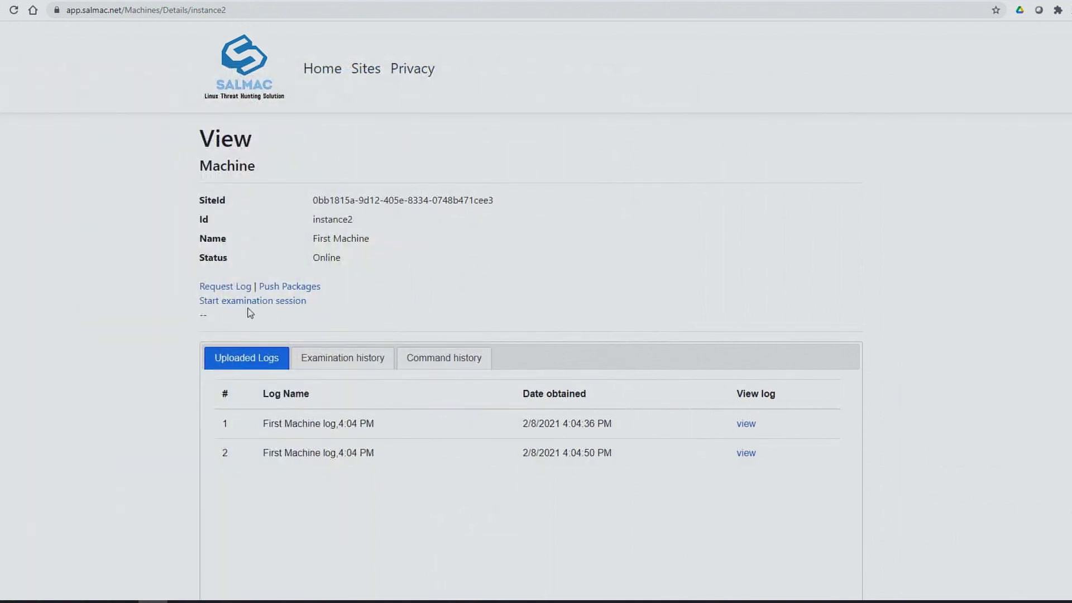
- Start an examination session, filter attacks to the Persistence category and select T1108
click(284, 309)
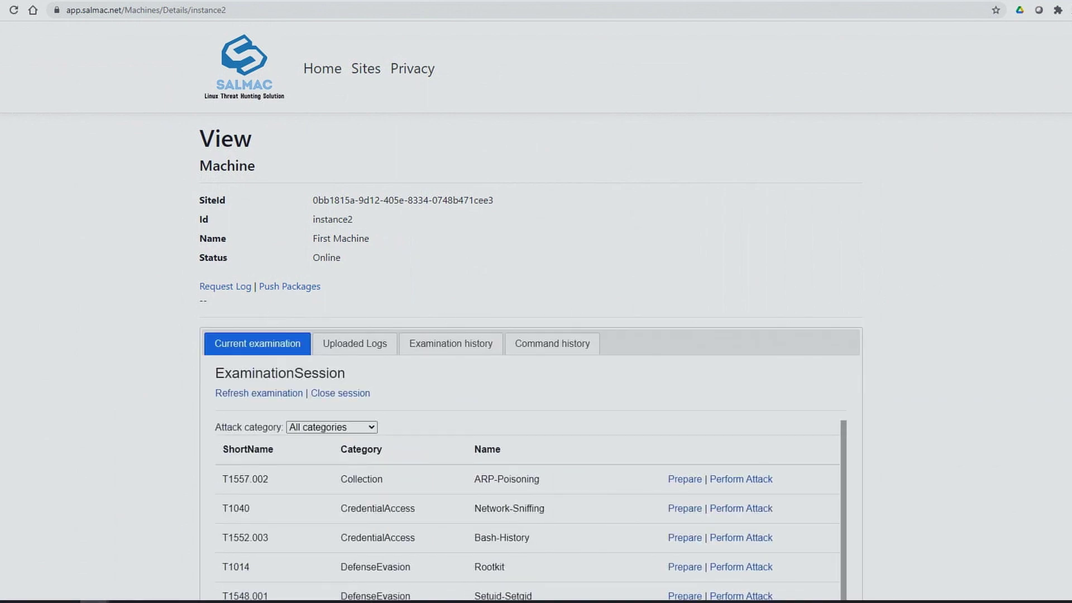
scroll(864, 310, down, 5)
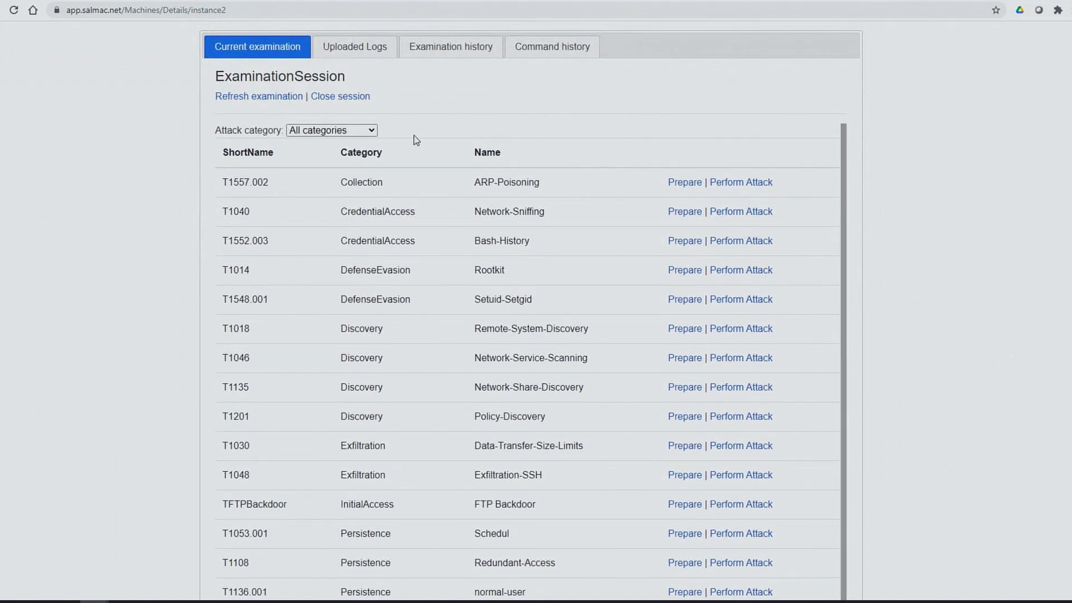
click(368, 132)
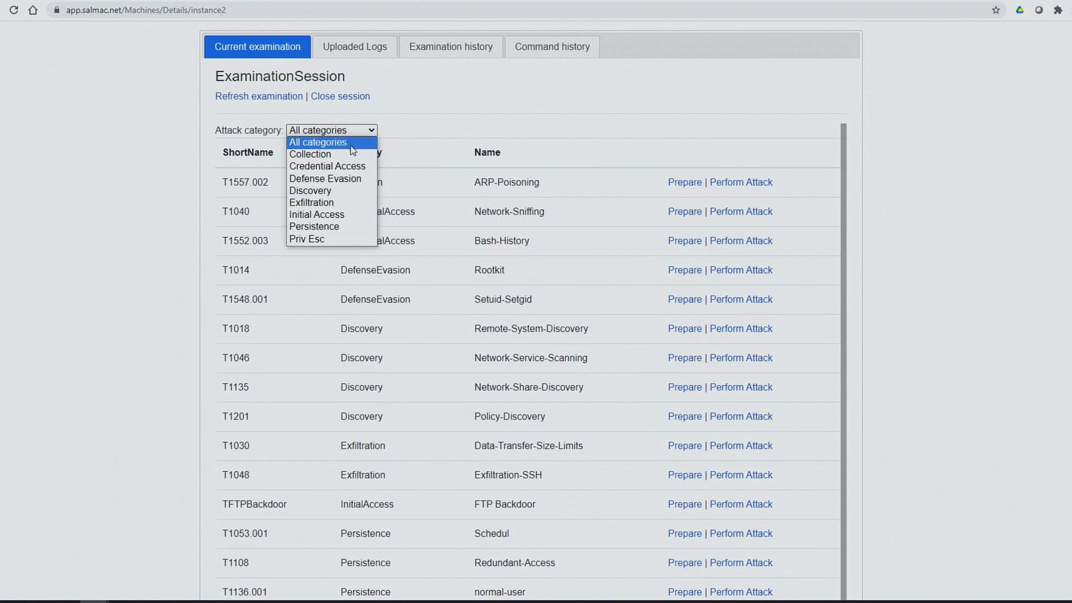
click(334, 229)
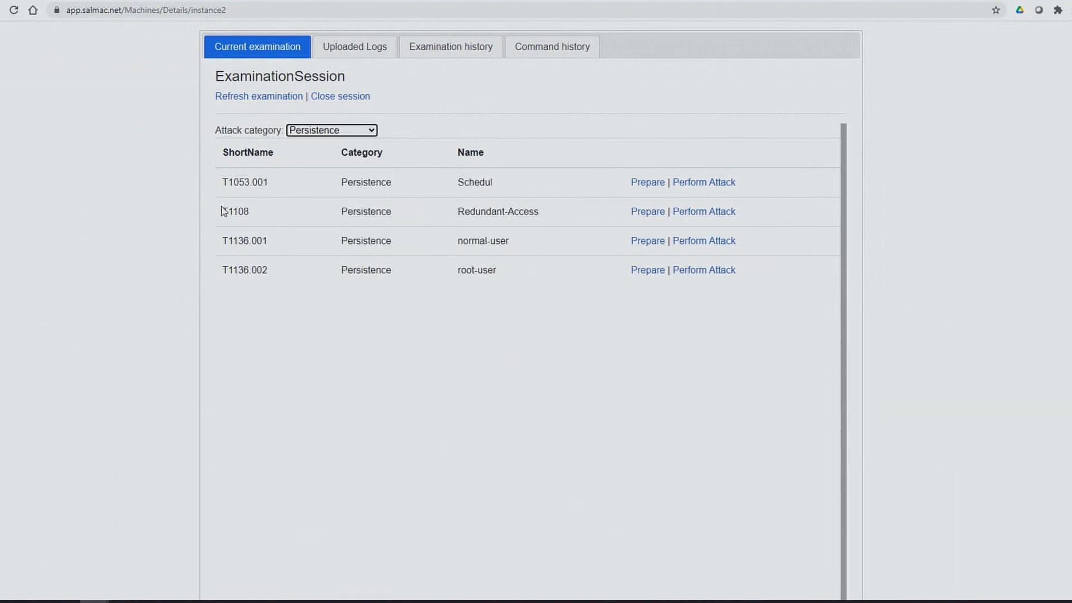
double_click(236, 216)
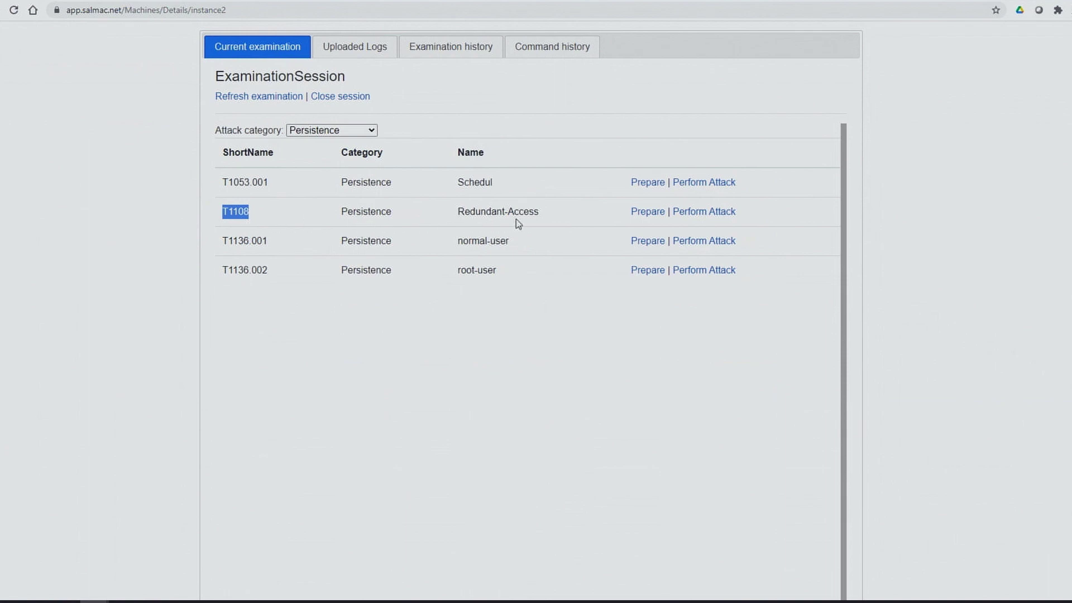
- Prepare T1108, then refresh to confirm PreparationCompleted with exit code 0 and the crontab profile output
click(639, 214)
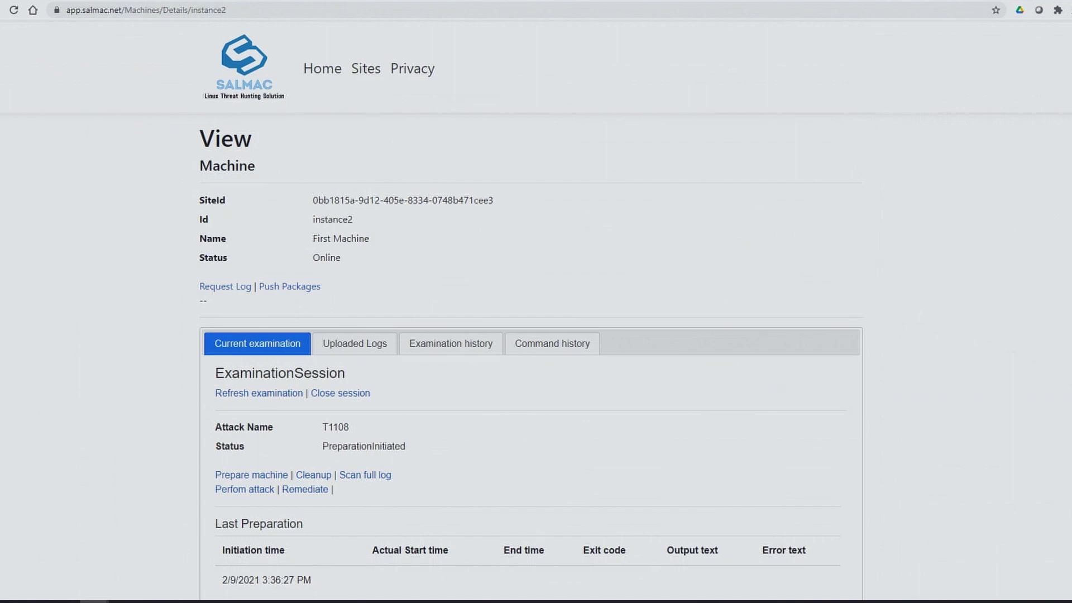
scroll(429, 280, down, 1)
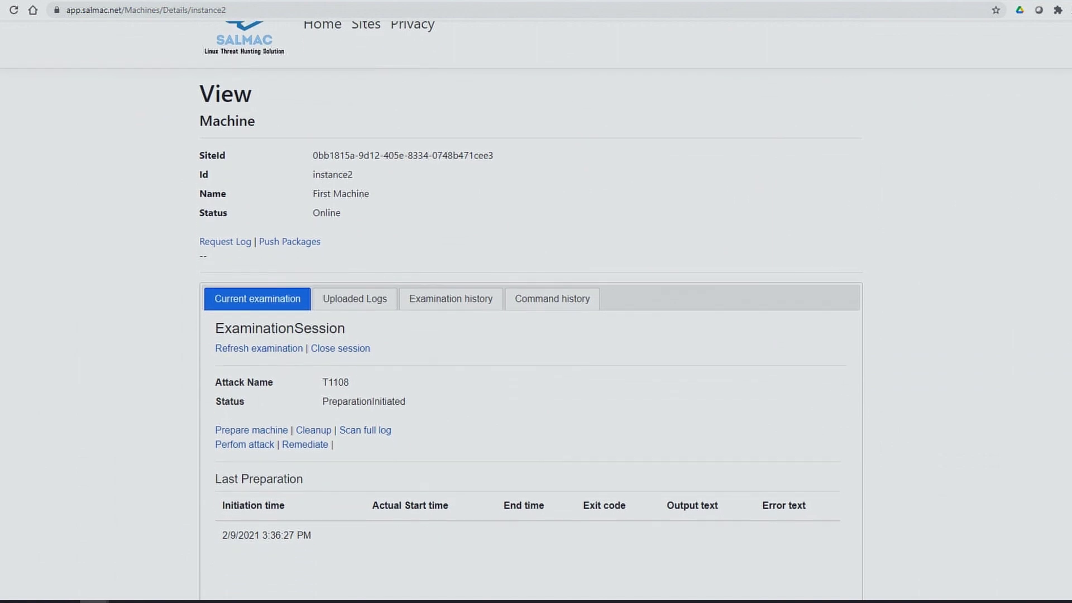
click(254, 346)
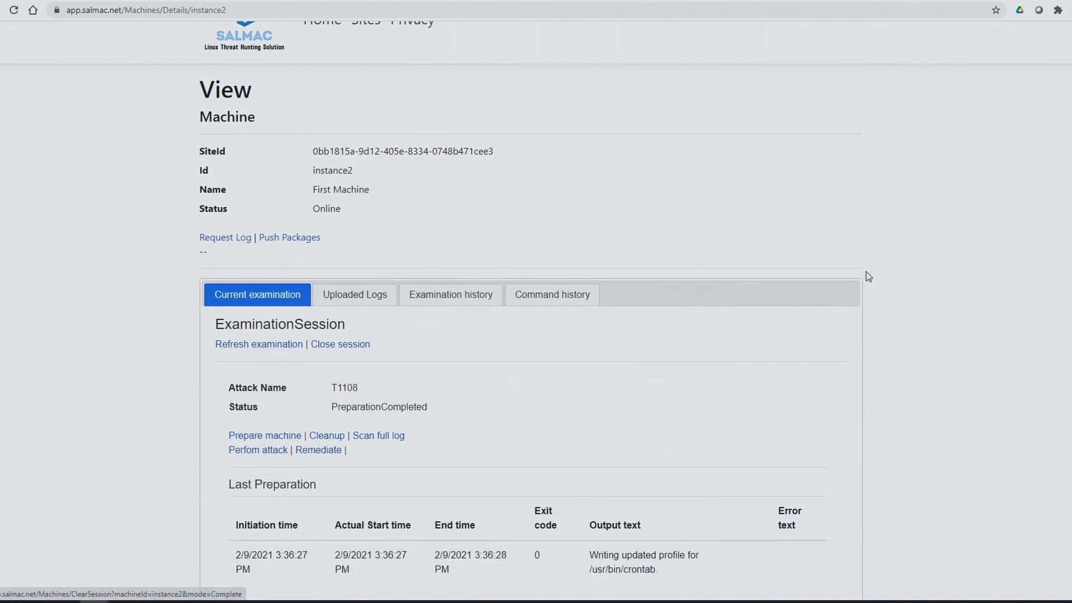
scroll(710, 332, down, 4)
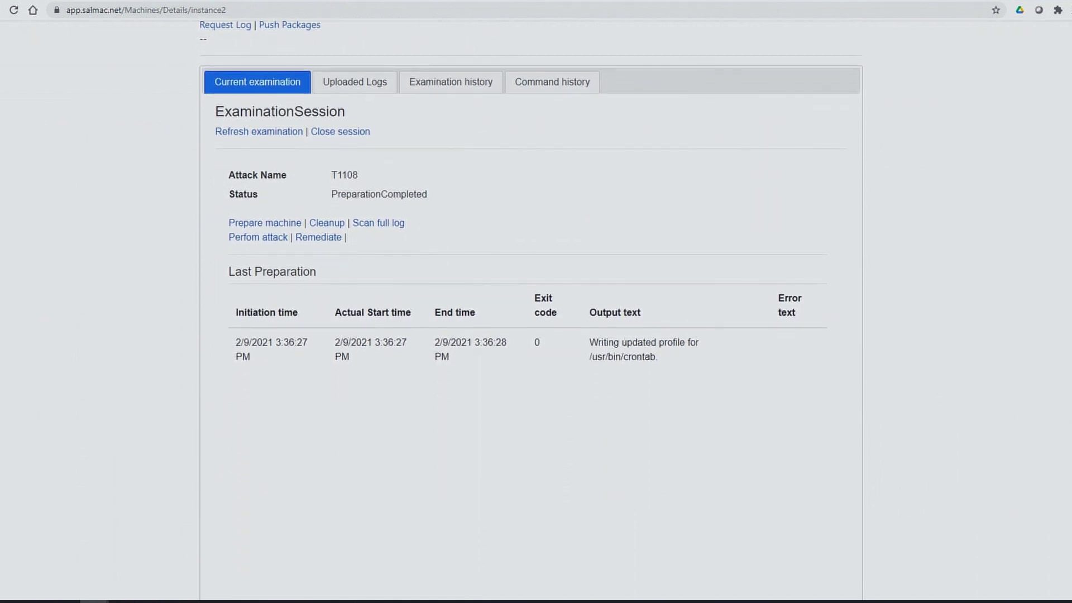
drag(242, 274, 297, 272)
drag(589, 343, 666, 361)
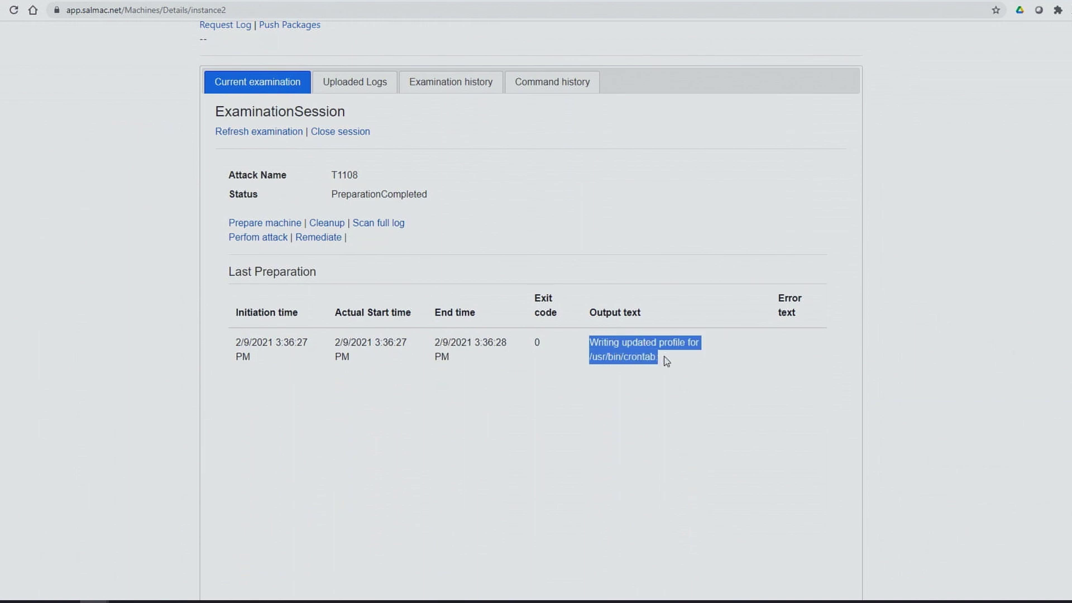
- Perform T1108 and refresh to confirm AttackCompleted, exit code 100, and signature Id 560
click(664, 356)
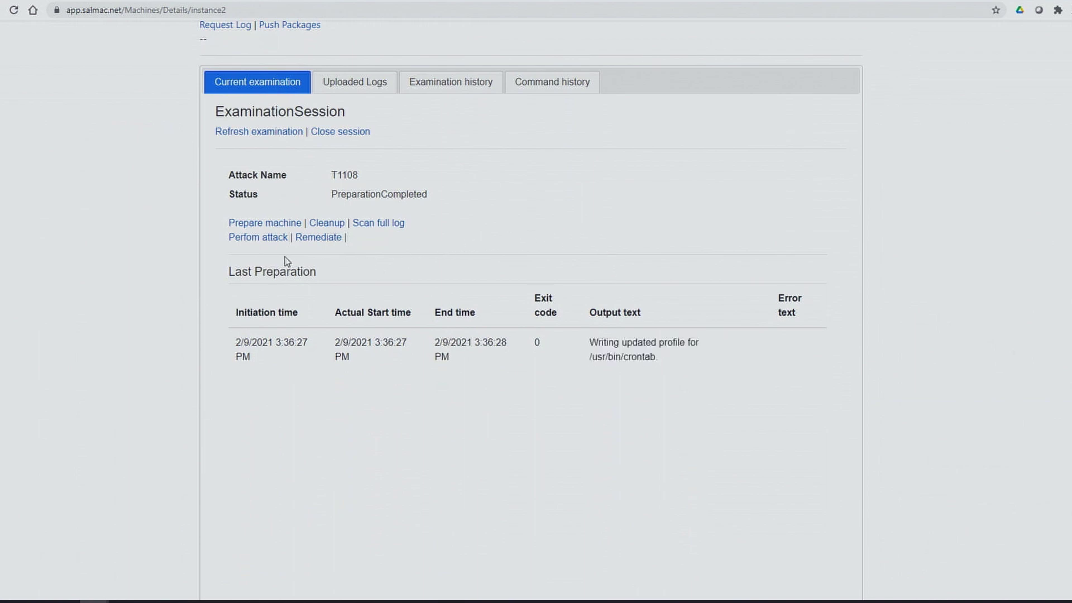
click(257, 239)
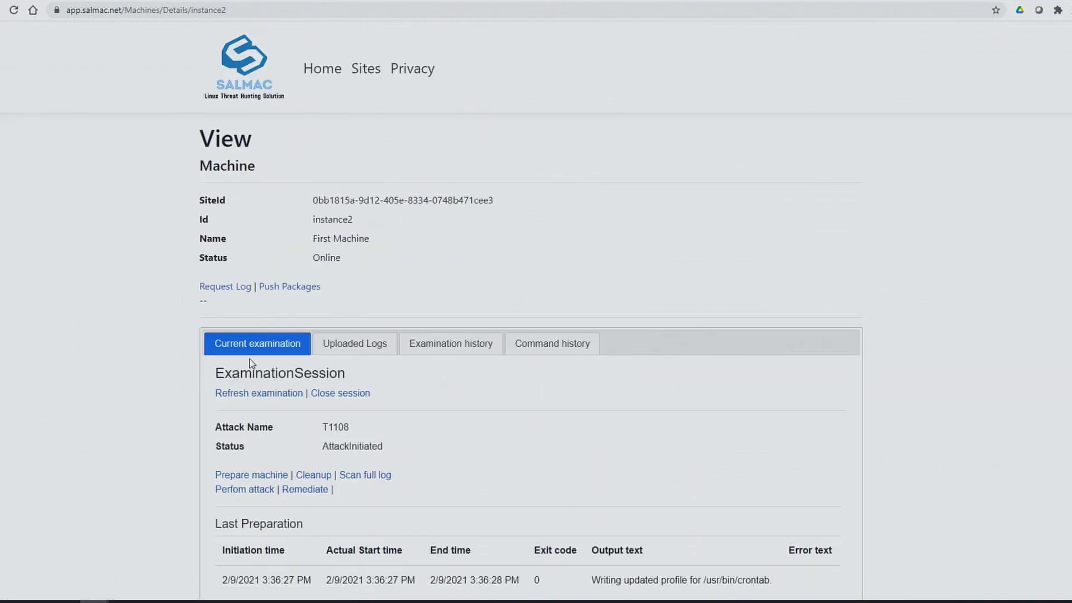
click(258, 397)
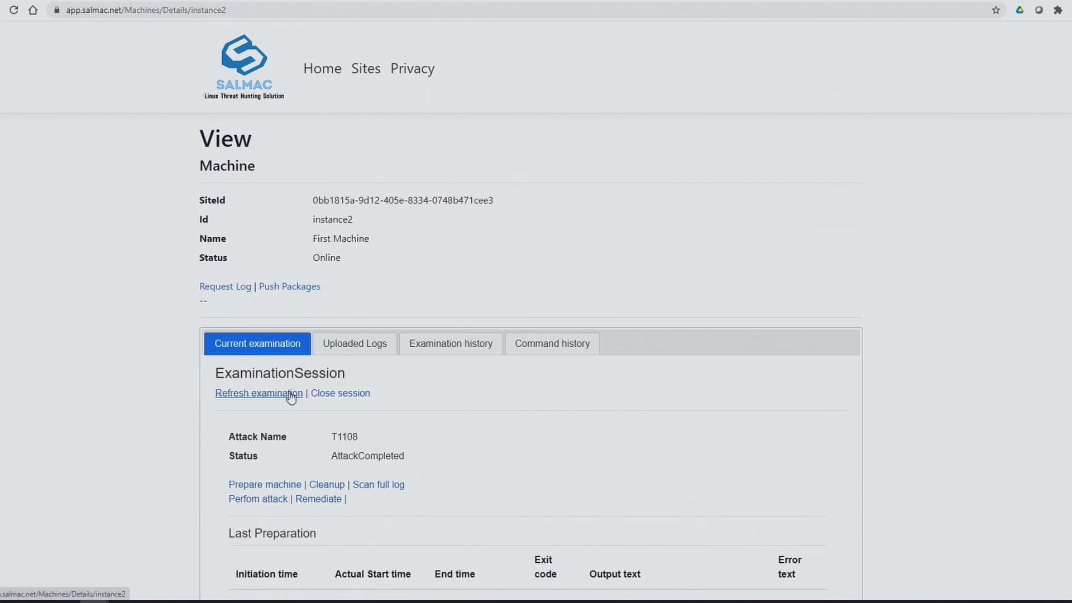
scroll(1030, 230, down, 1)
scroll(1027, 411, down, 5)
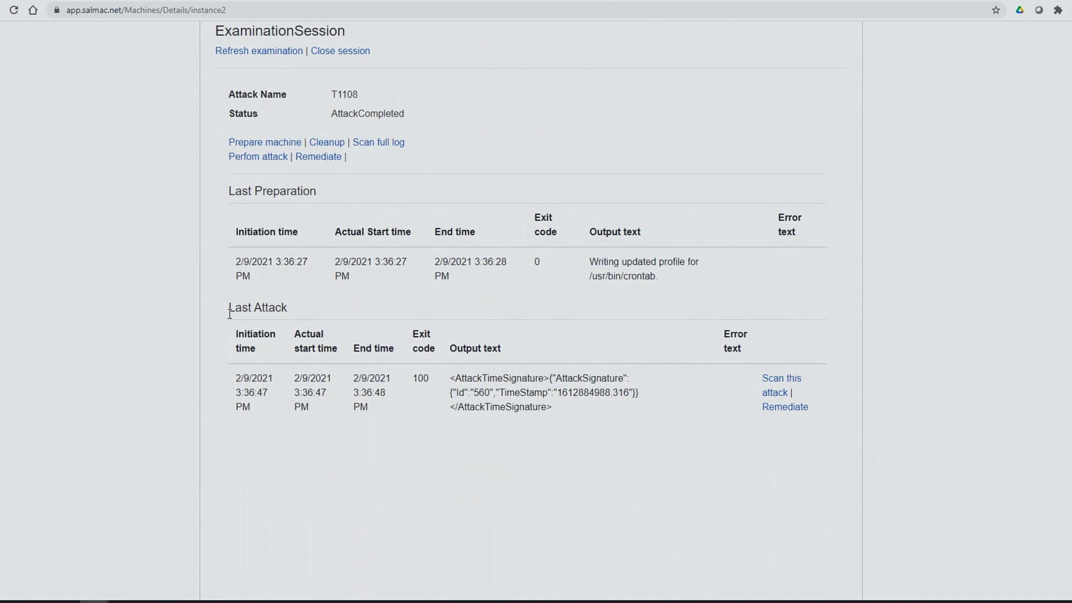
drag(229, 308, 282, 309)
double_click(421, 378)
mouse_move(455, 378)
mouse_down()
mouse_move(465, 393)
mouse_move(536, 418)
mouse_up()
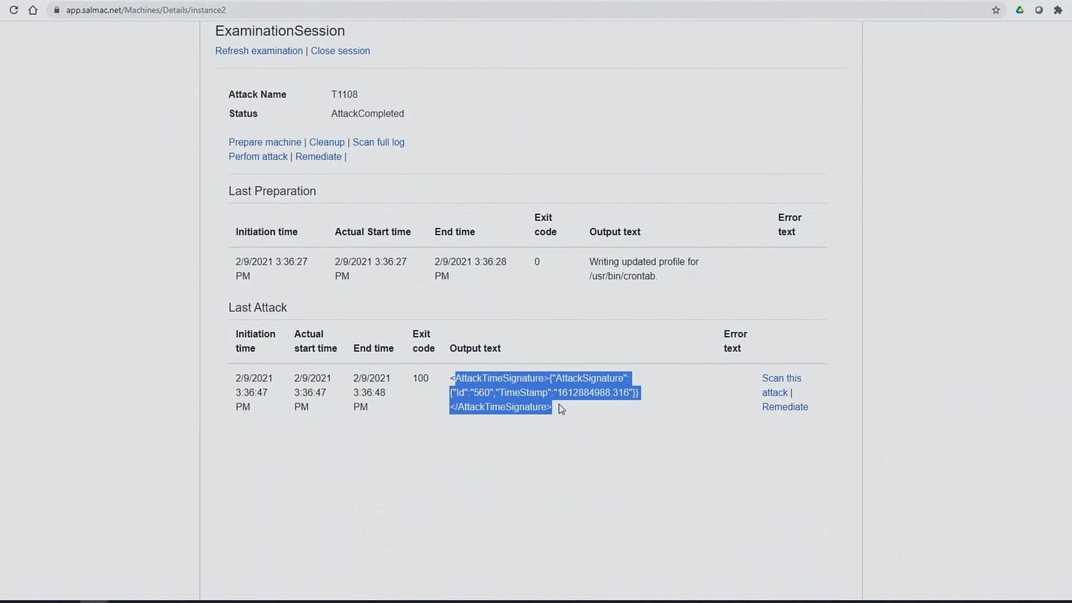
- Scan for T1108, refresh, and highlight the AppArmor ALLOWED /etc/passwd scan output
click(604, 413)
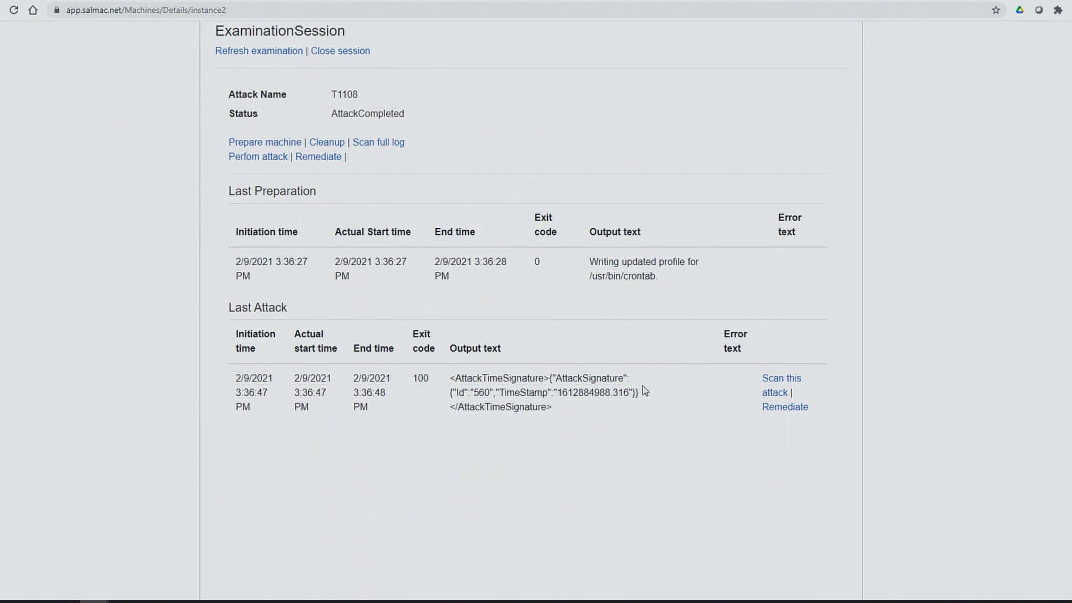
click(780, 386)
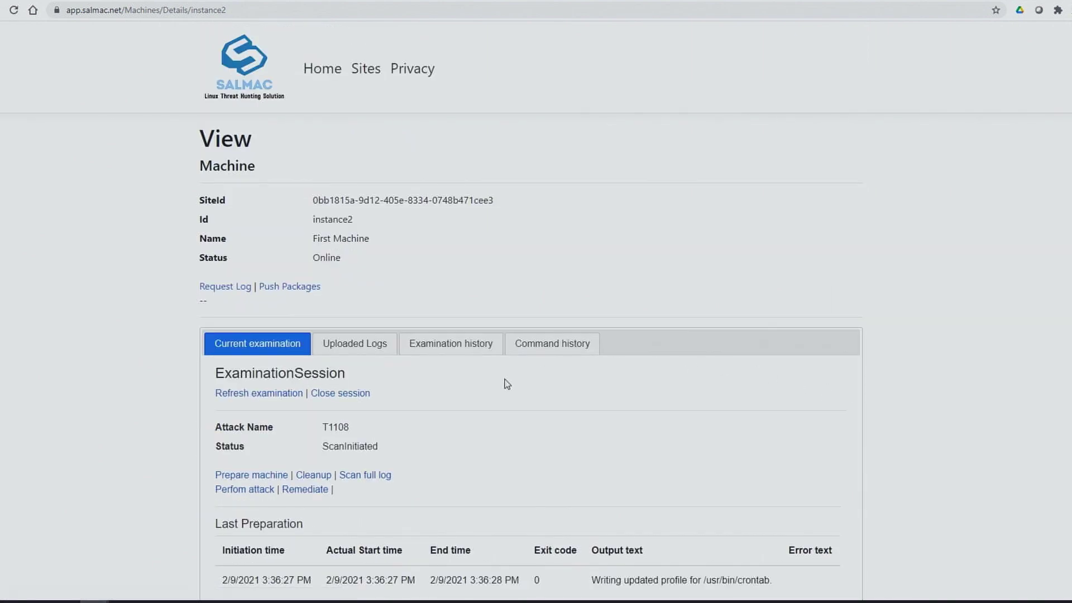
click(270, 397)
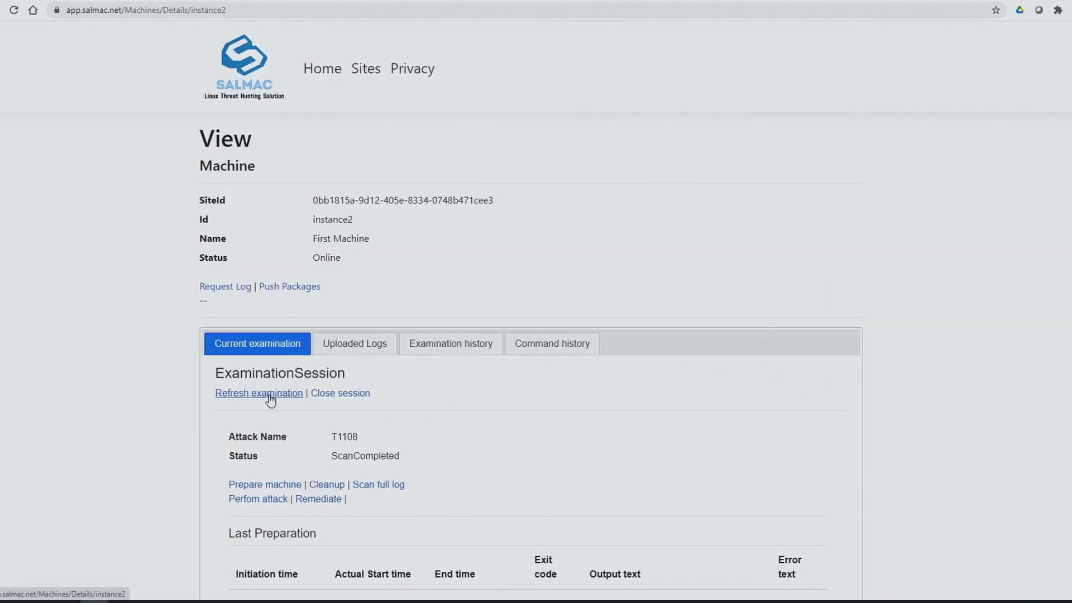
scroll(536, 307, down, 8)
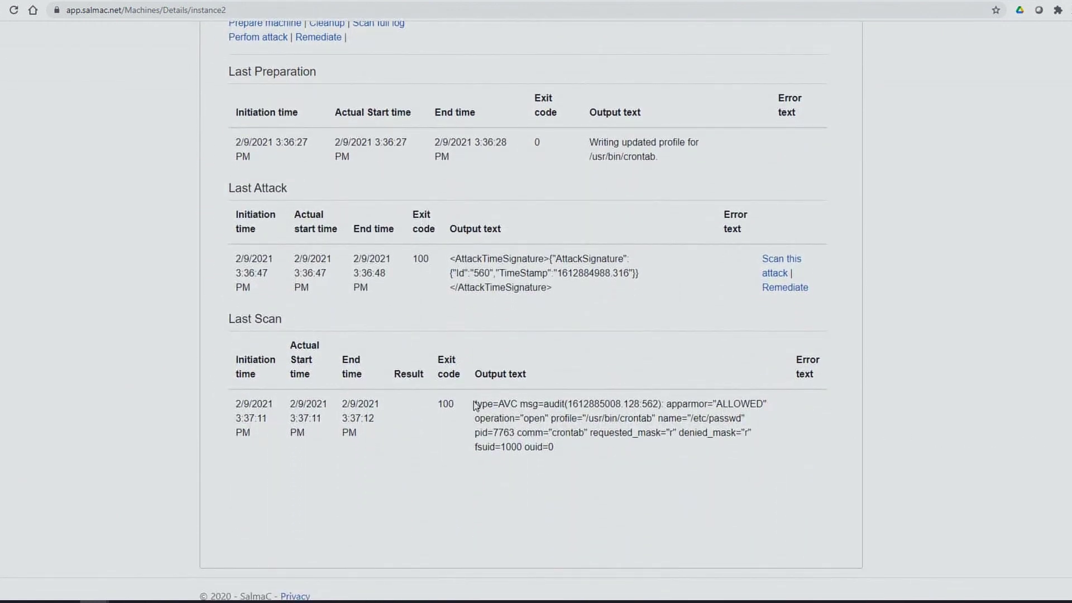
mouse_move(474, 405)
mouse_down()
mouse_move(558, 420)
mouse_move(547, 446)
mouse_move(561, 456)
mouse_up()
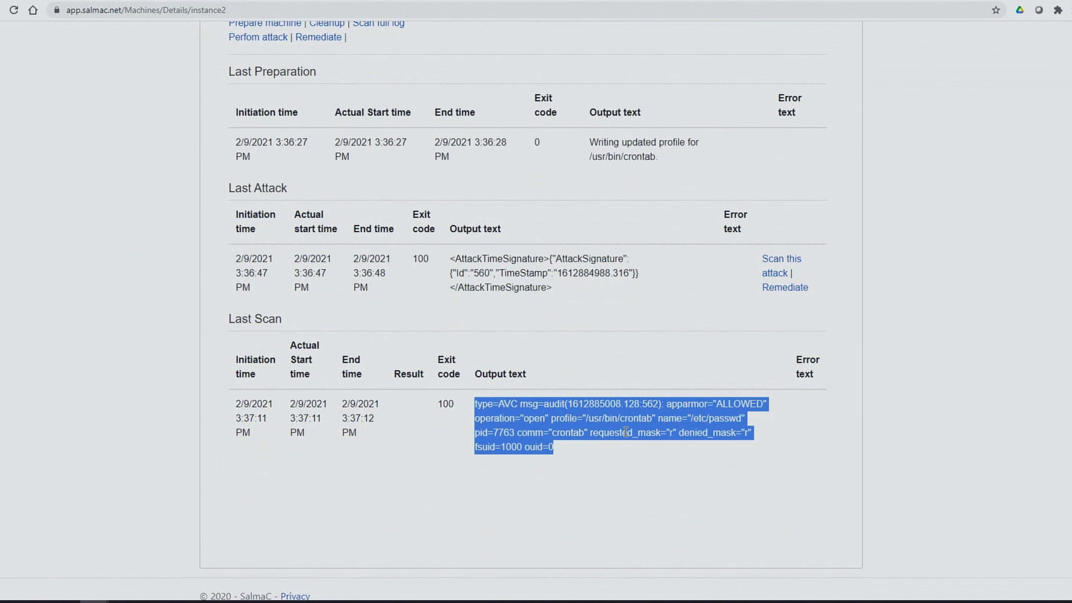
- Remediate T1108 and refresh to confirm exit code 0 with usr.bin.crontab in enforce mode
click(729, 366)
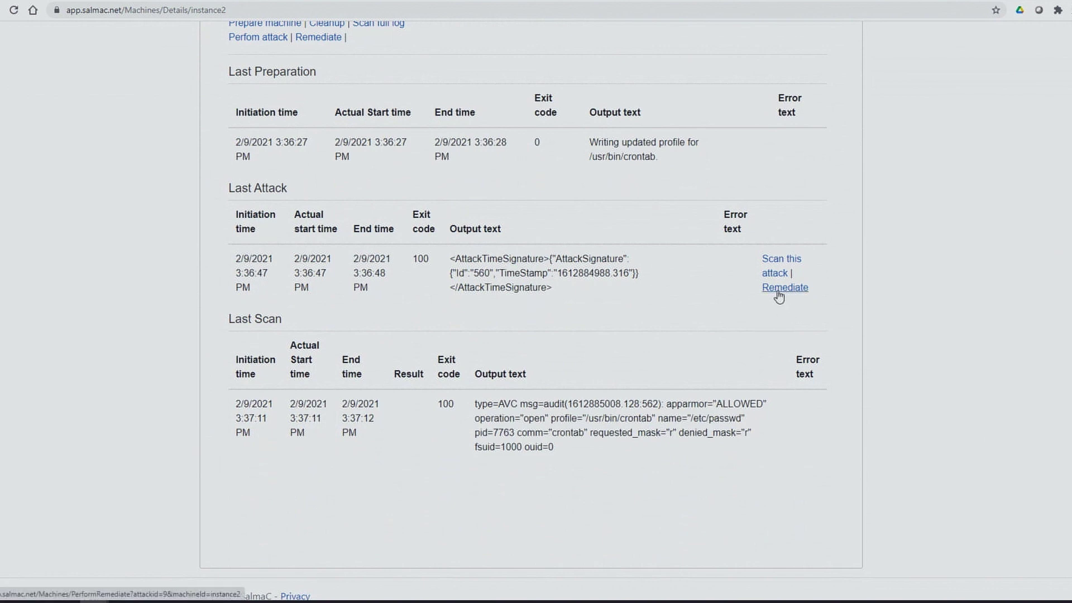
click(790, 296)
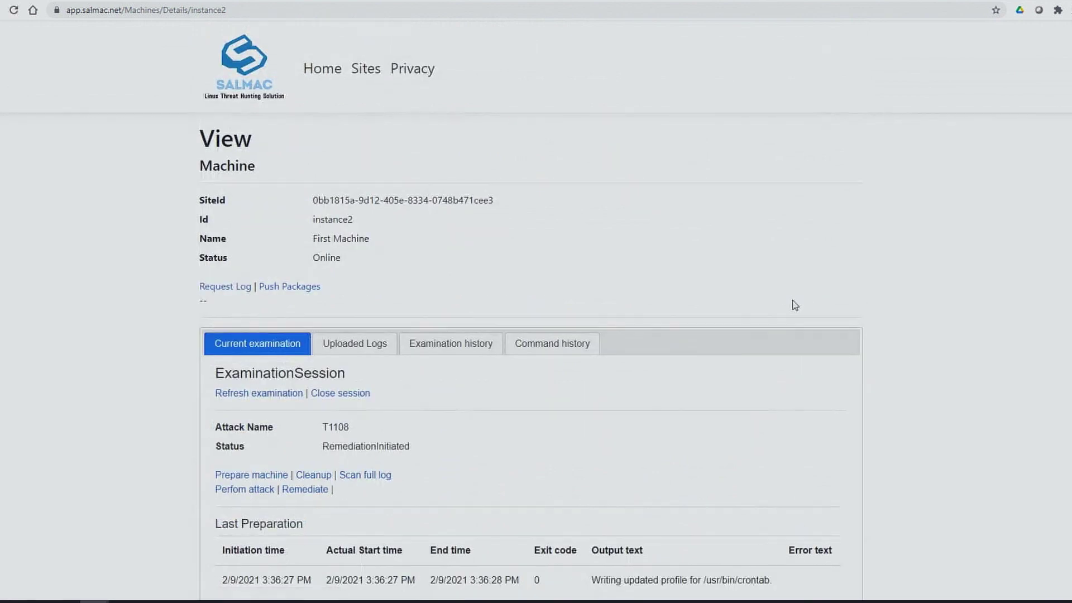
click(290, 398)
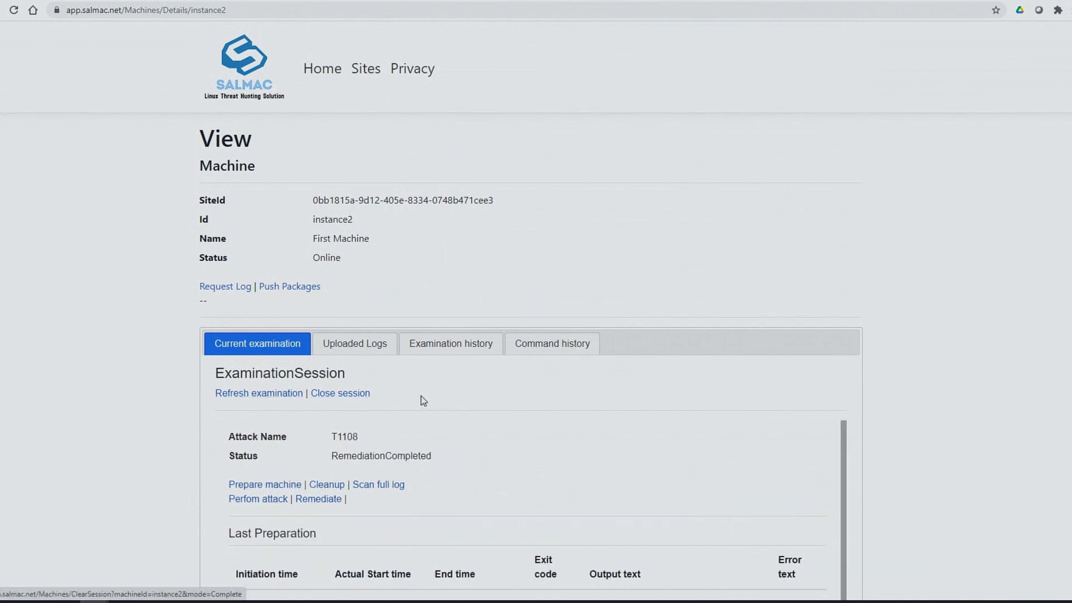
scroll(913, 391, down, 8)
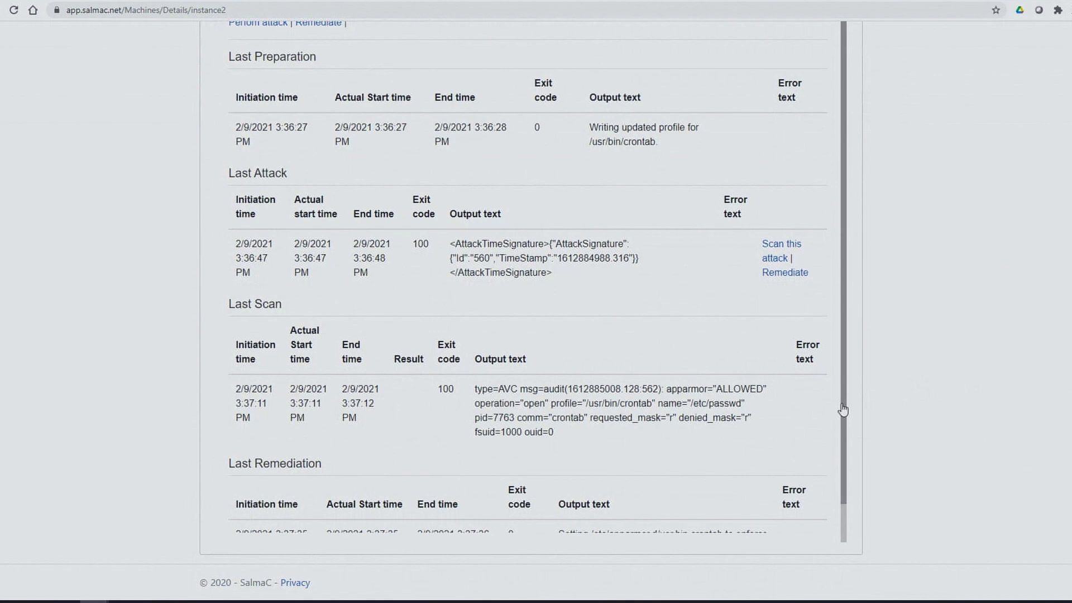
drag(843, 402, 868, 504)
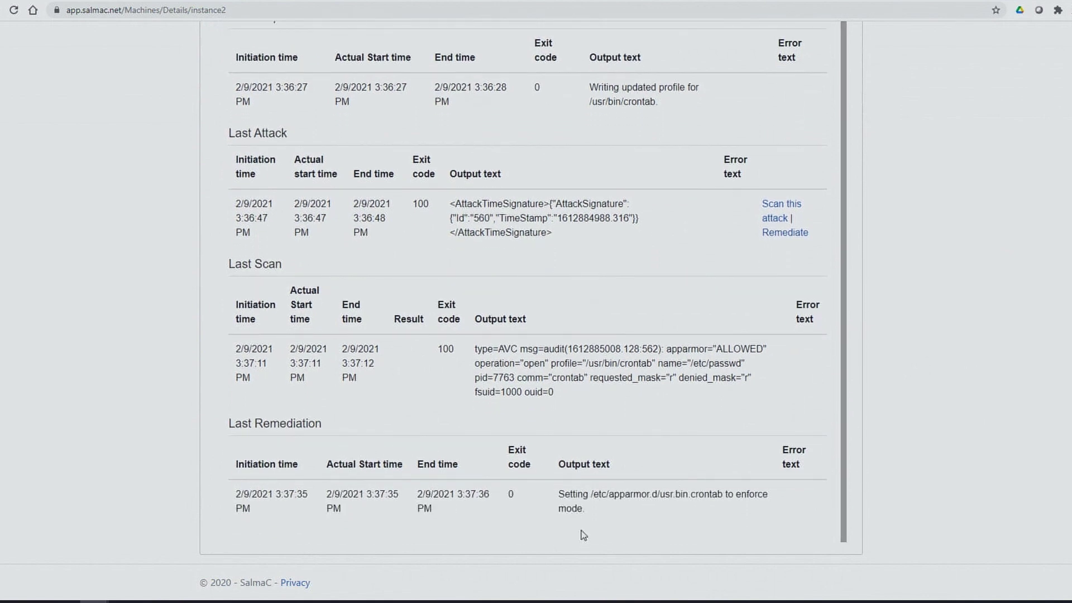
drag(559, 495, 602, 517)
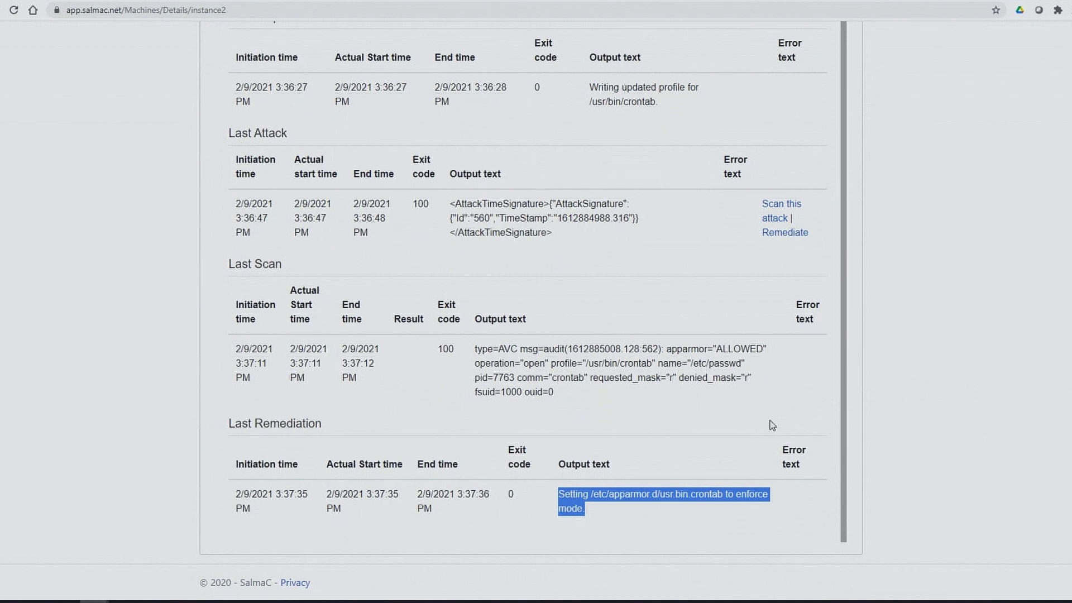
scroll(1016, 243, up, 5)
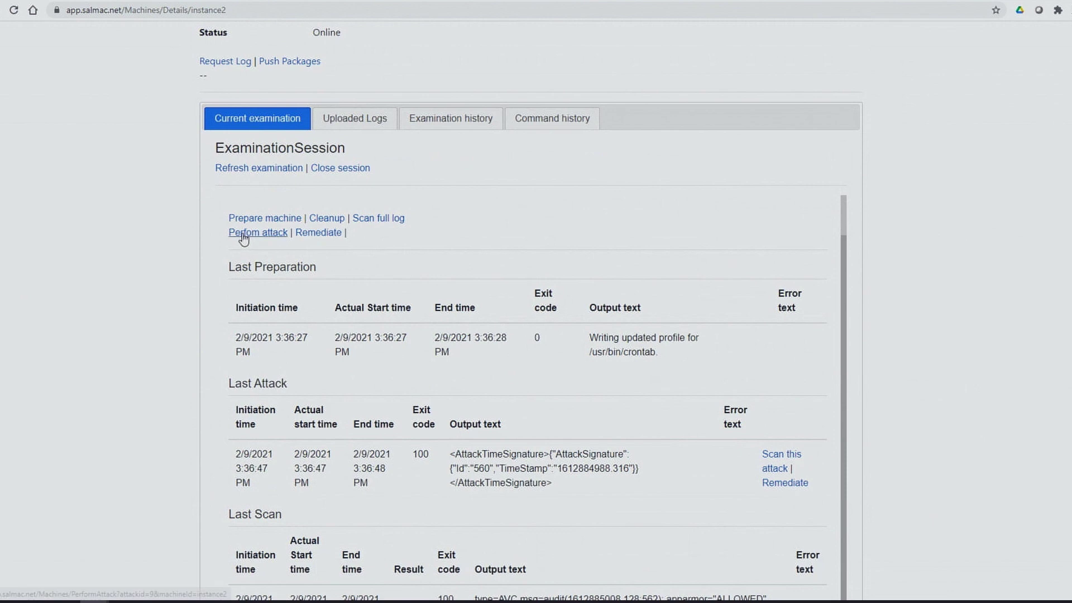
- Re-run T1108, refresh, and highlight the 'your UID isn't in the passwd file' error
click(244, 233)
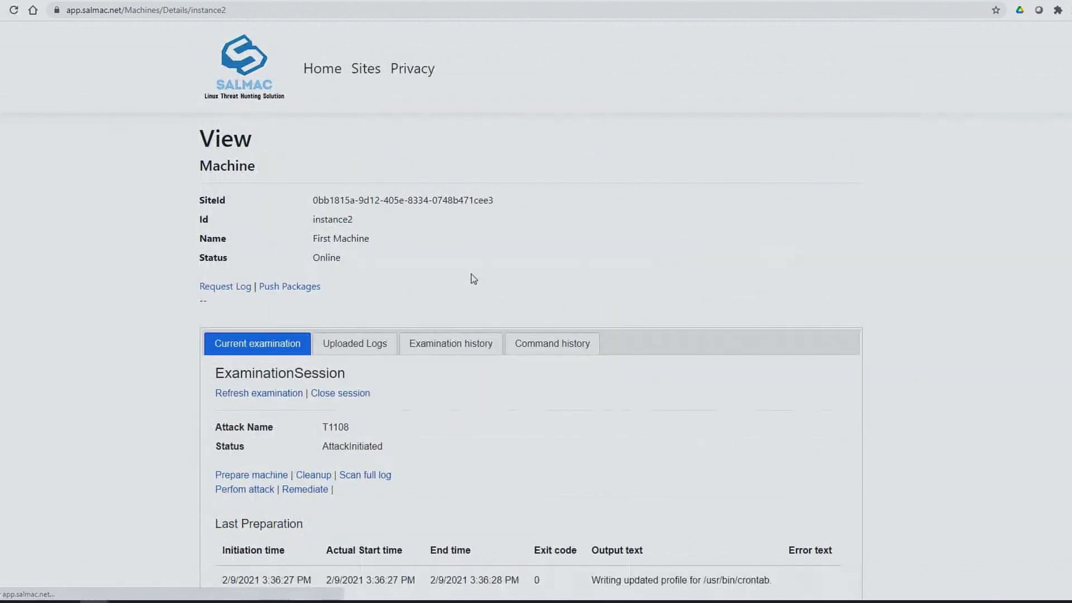
click(265, 393)
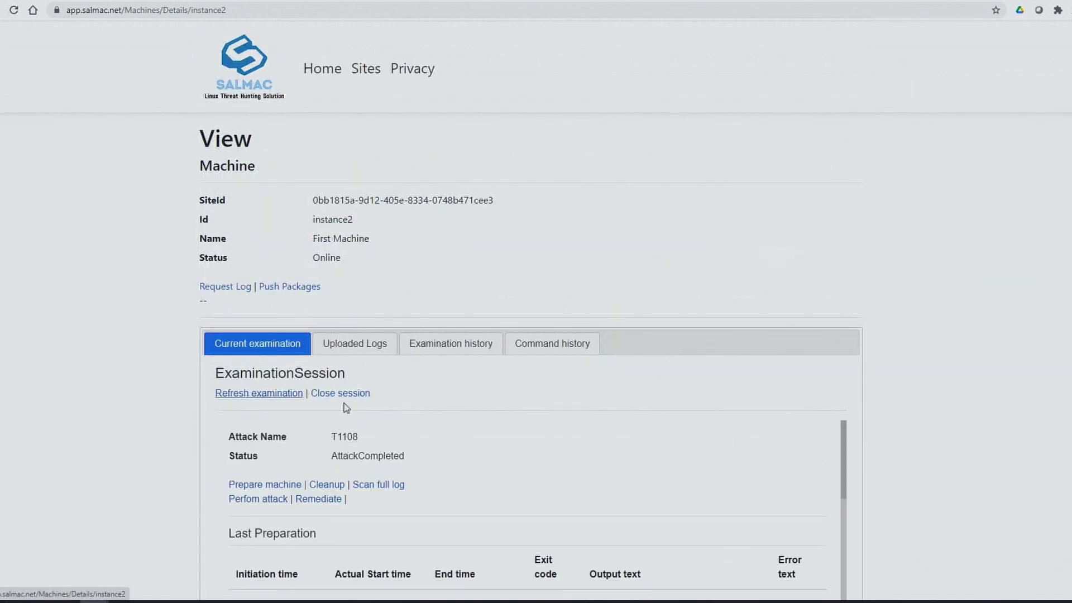
scroll(788, 391, down, 7)
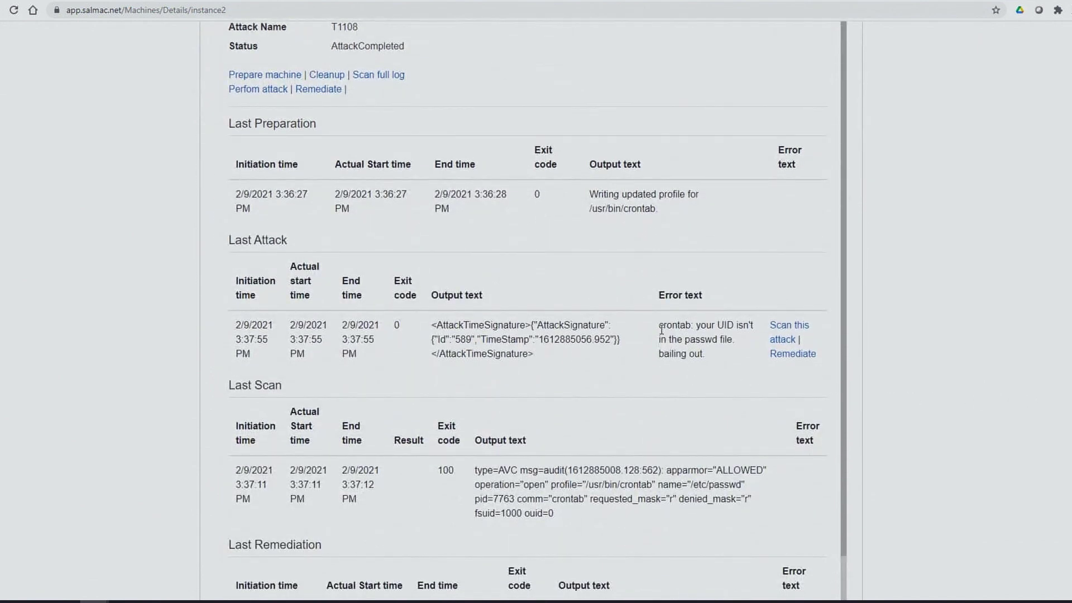
mouse_move(661, 327)
mouse_down()
mouse_move(708, 341)
mouse_move(713, 360)
mouse_up()
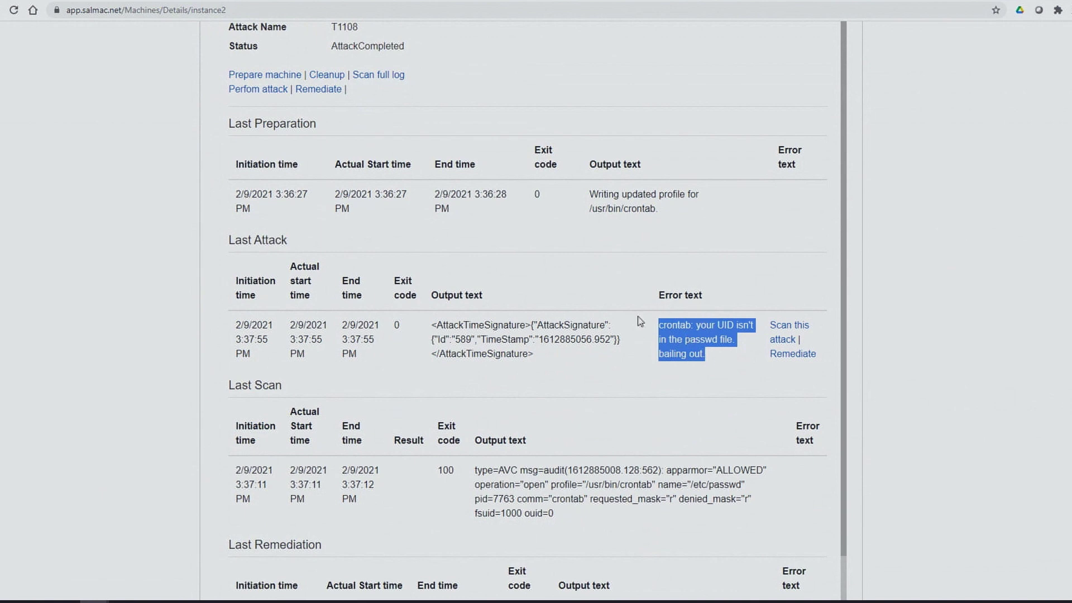
- Re-scan T1108 and refresh to confirm ScanCompleted, exit code 0, no suspicious pattern match
click(714, 370)
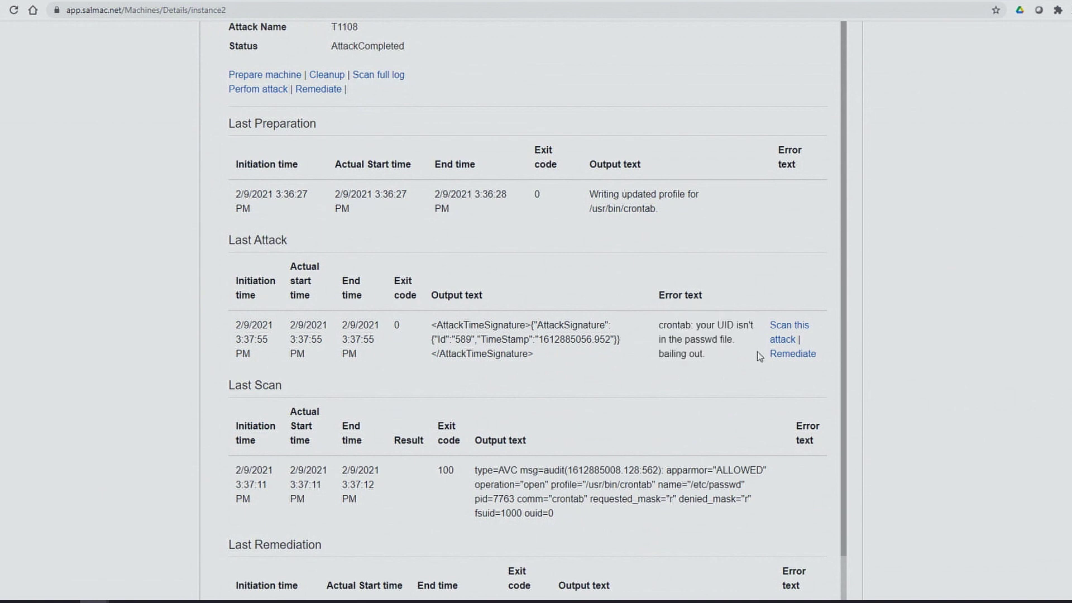
click(789, 330)
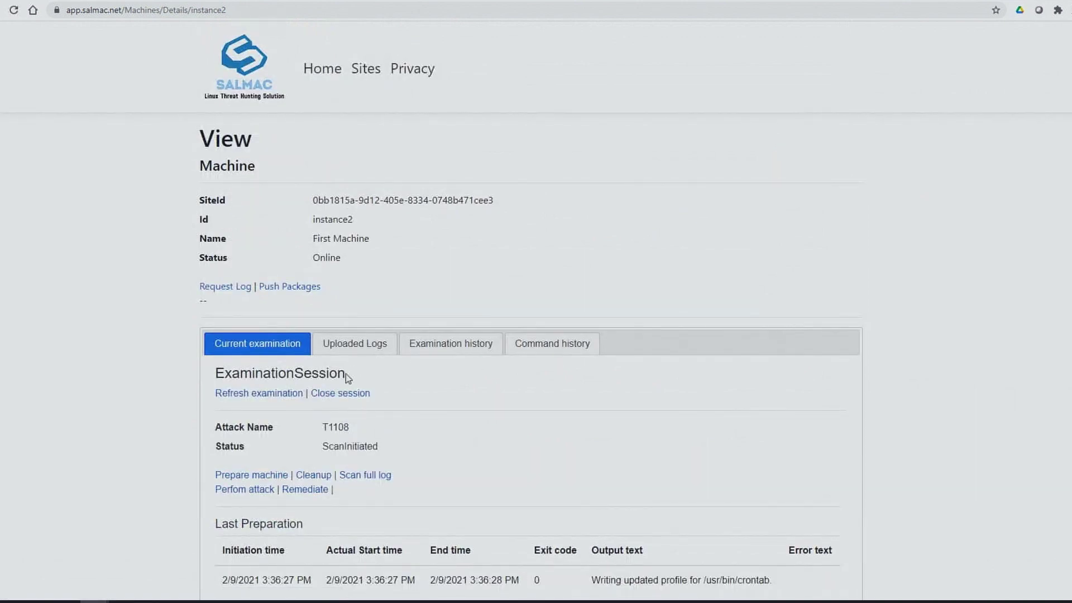
click(302, 394)
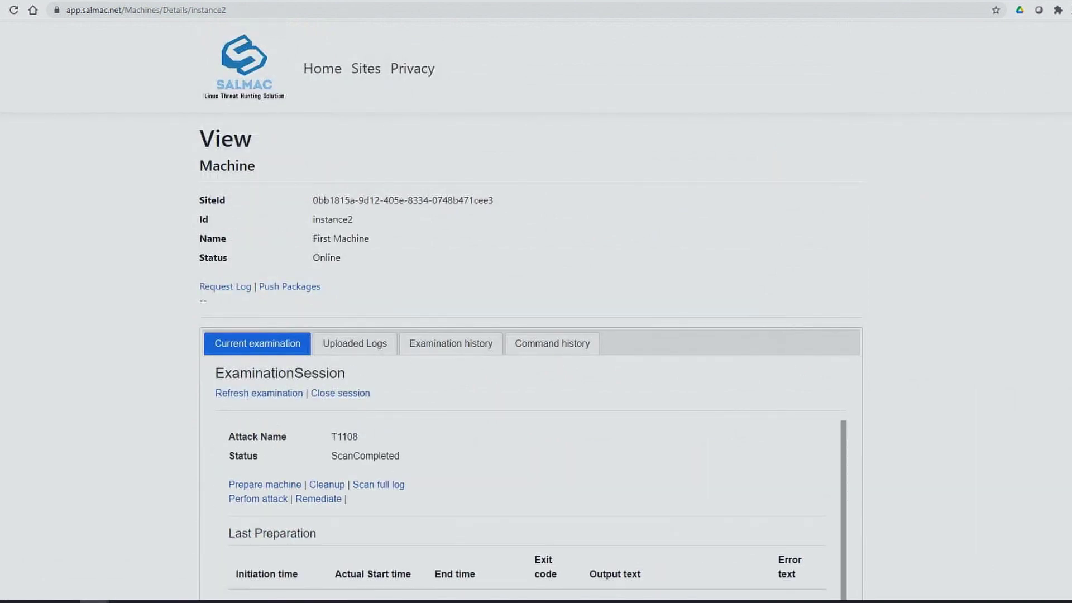
scroll(566, 435, down, 8)
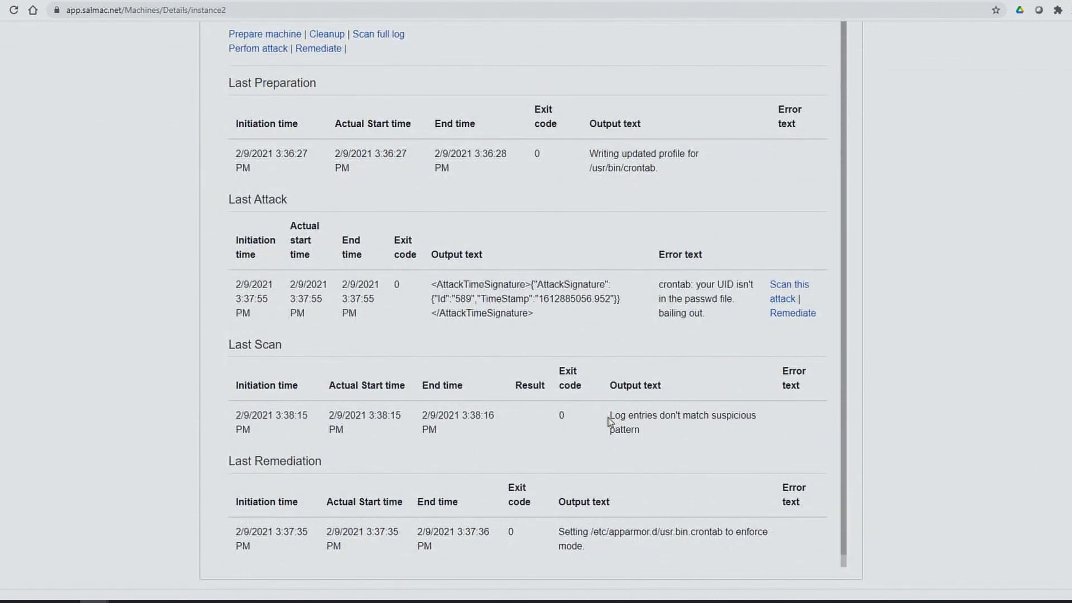
drag(610, 418, 645, 432)
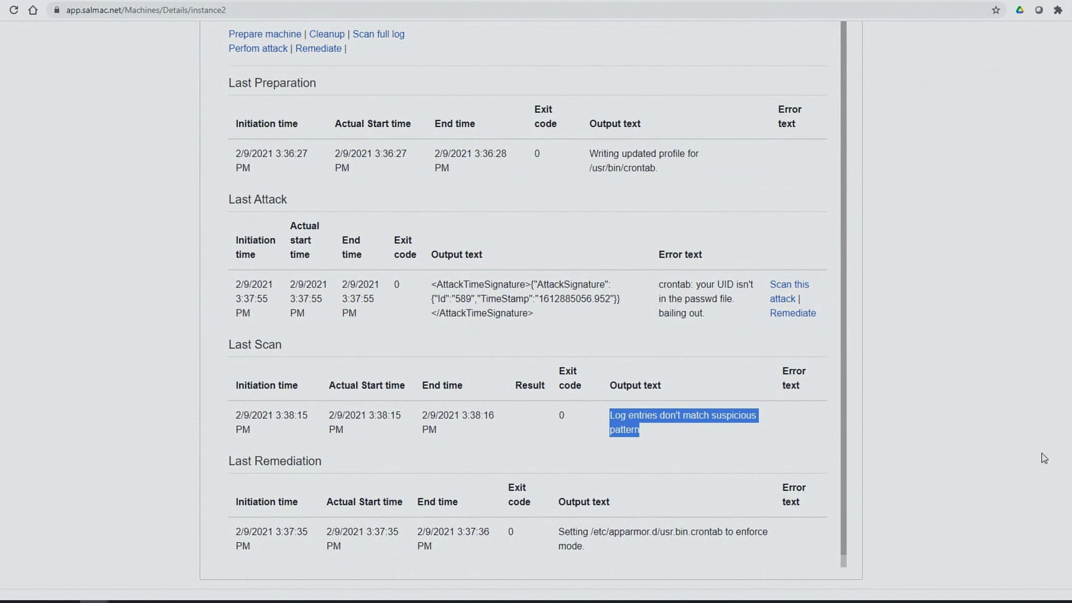
scroll(530, 307, up, 4)
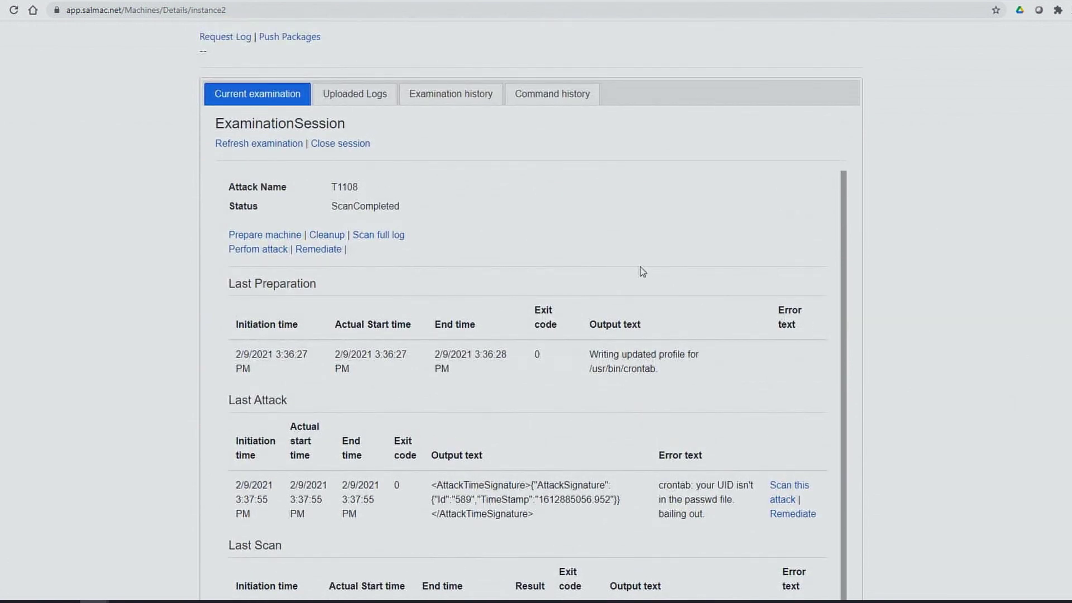
- Launch Cleanup for the T1108 examination on instance2
click(327, 237)
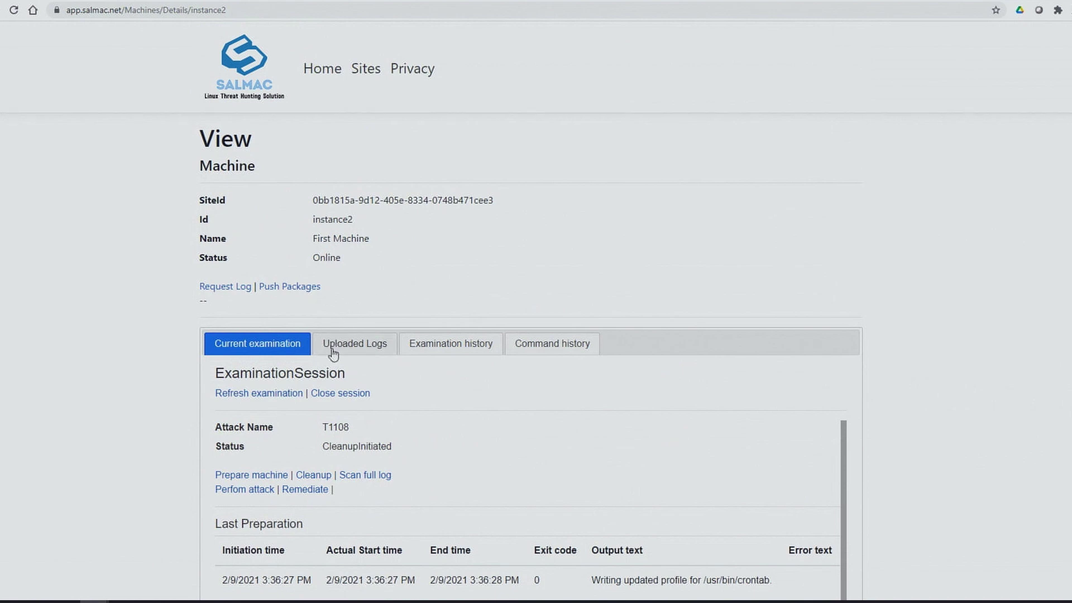
- Close the current session and start a fresh instance2 examination, scrolling to T1557.002 ARP-Poisoning
click(341, 394)
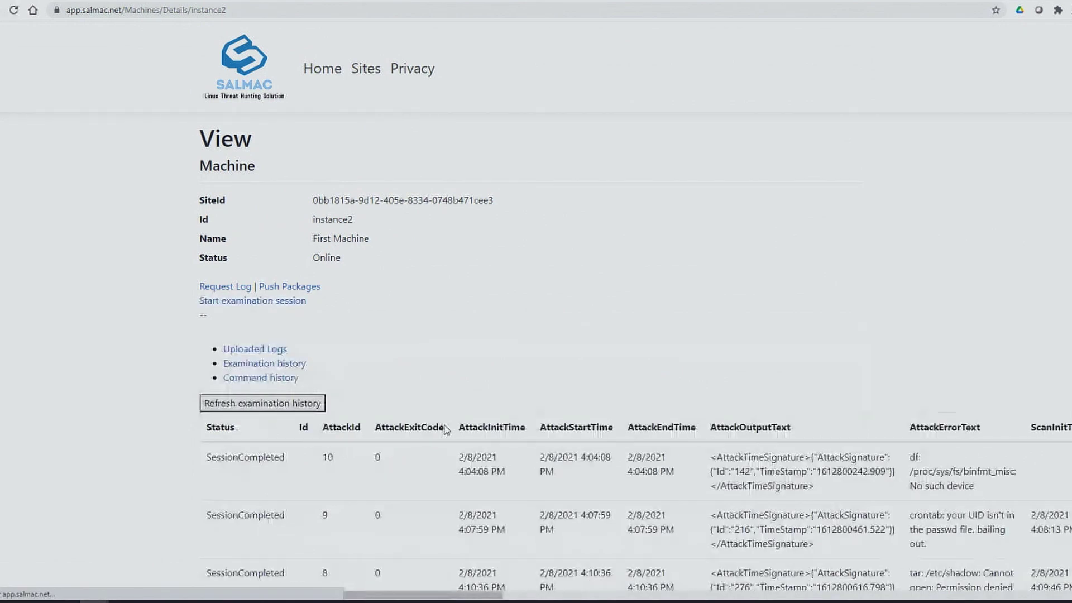
click(273, 305)
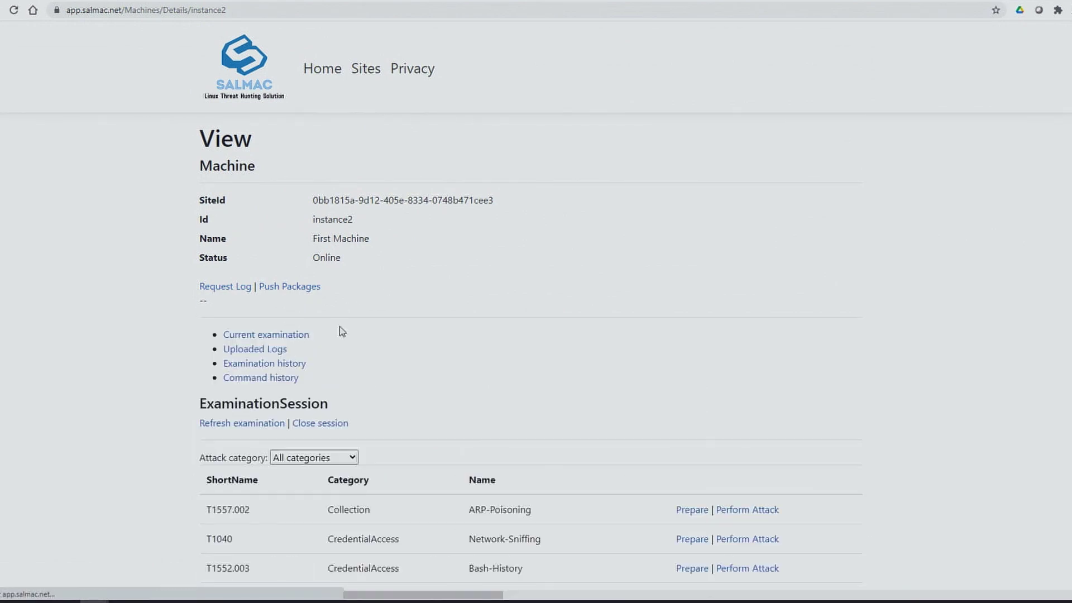
scroll(357, 335, down, 1)
scroll(530, 335, down, 3)
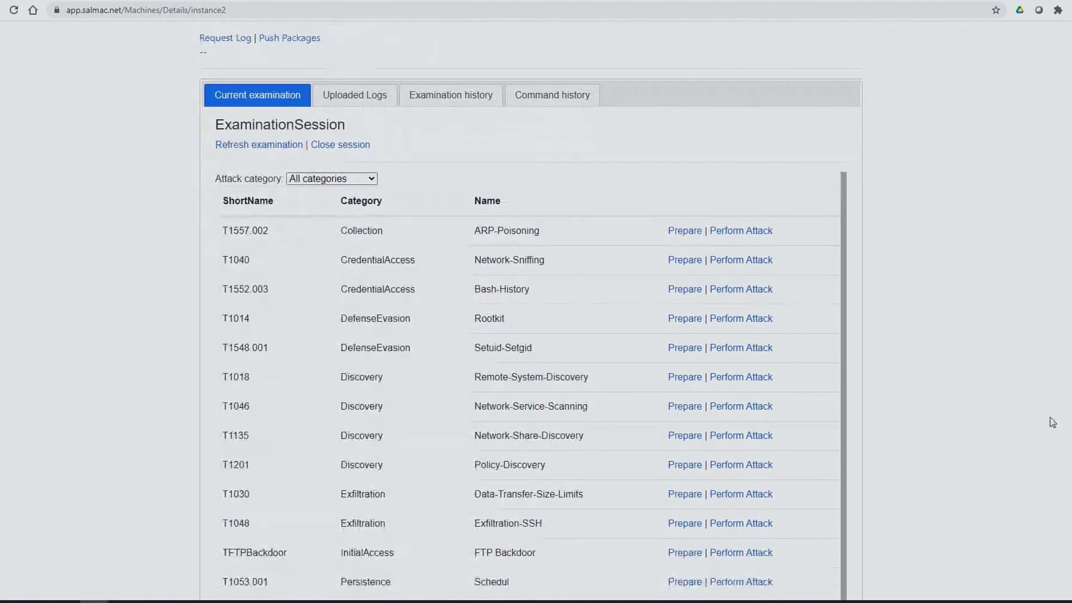